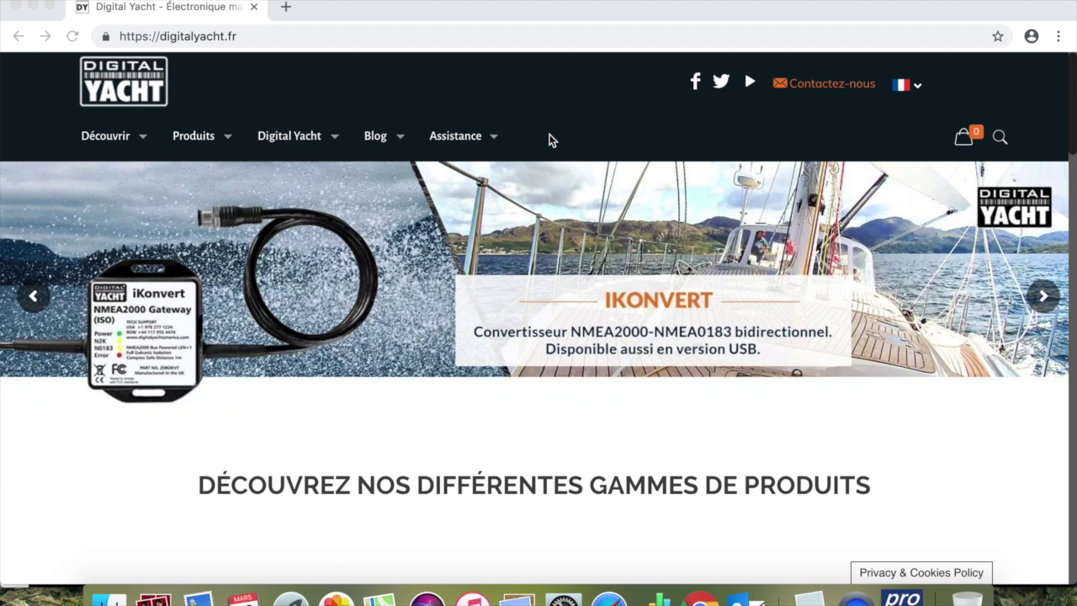
- Go to the Logiciels des produits page from the site's Assistance menu
left_click(485, 92)
mouse_move(462, 138)
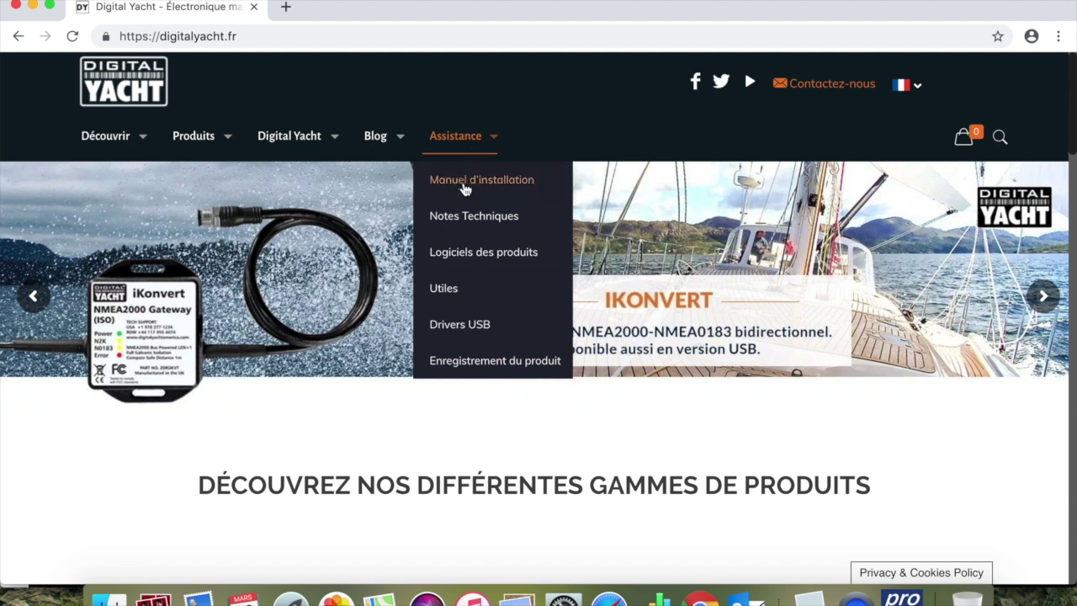
left_click(468, 265)
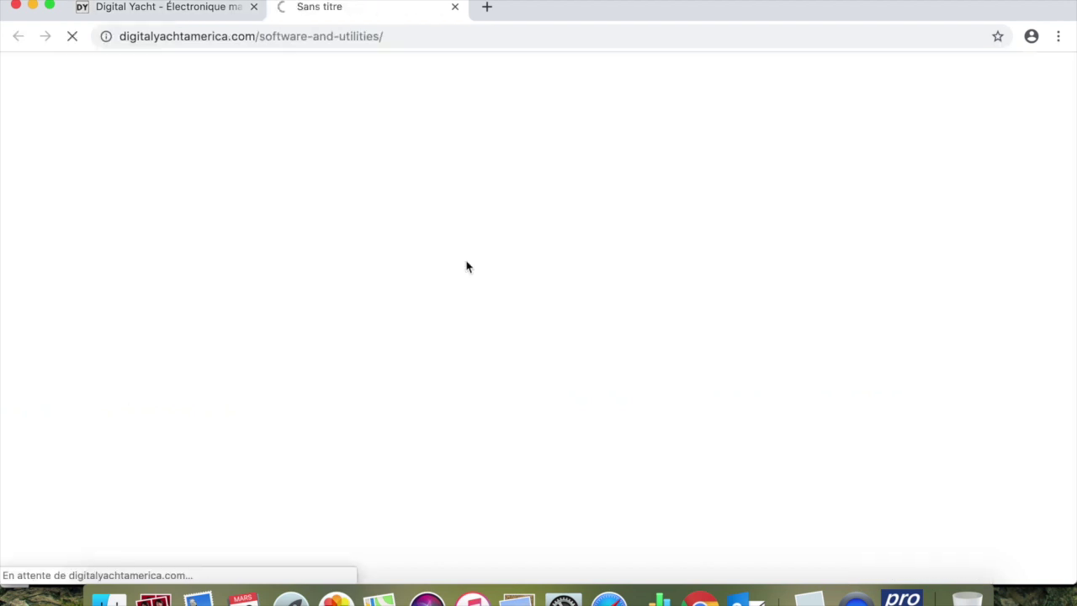
scroll(467, 267, "down", 5)
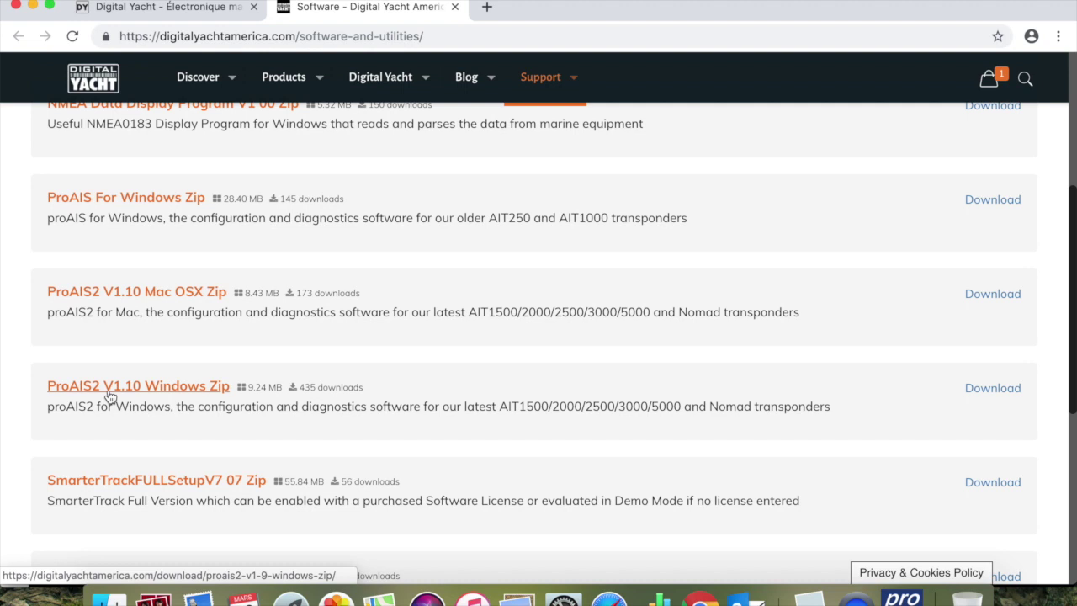
- Open the ProAIS2 V1.10 Windows Zip page and start its 9.24 MB download
left_click(187, 387)
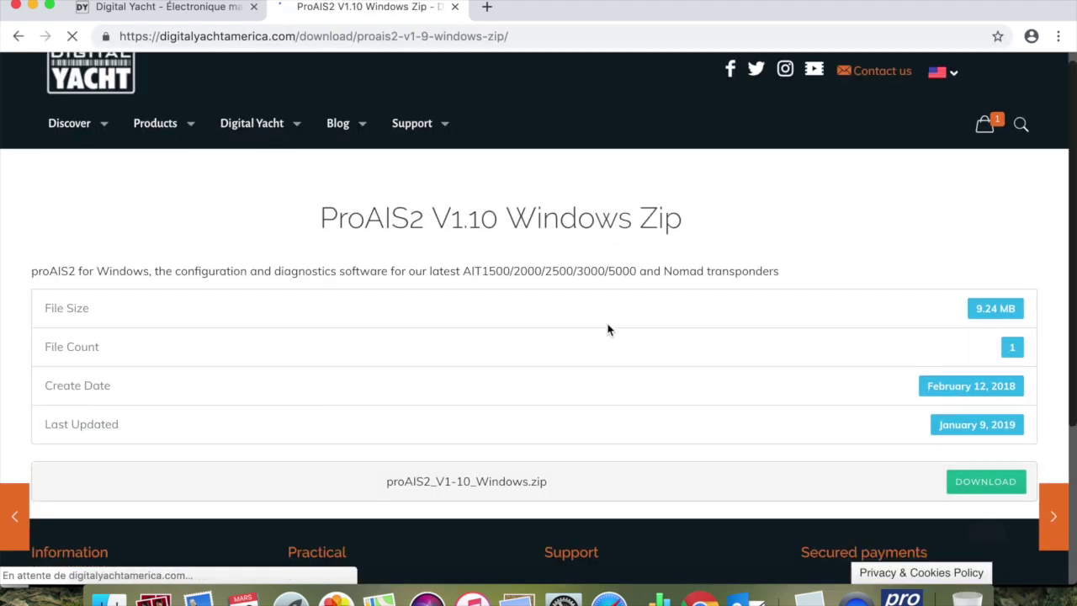
scroll(842, 371, "down", 2)
left_click(960, 360)
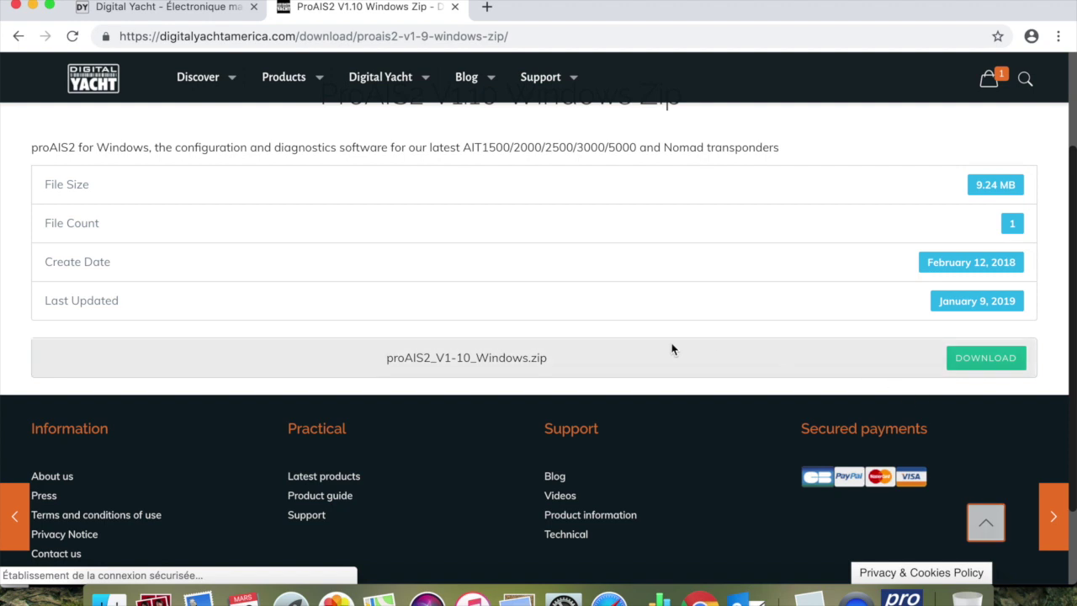
scroll(672, 348, "up", 1)
scroll(672, 349, "up", 1)
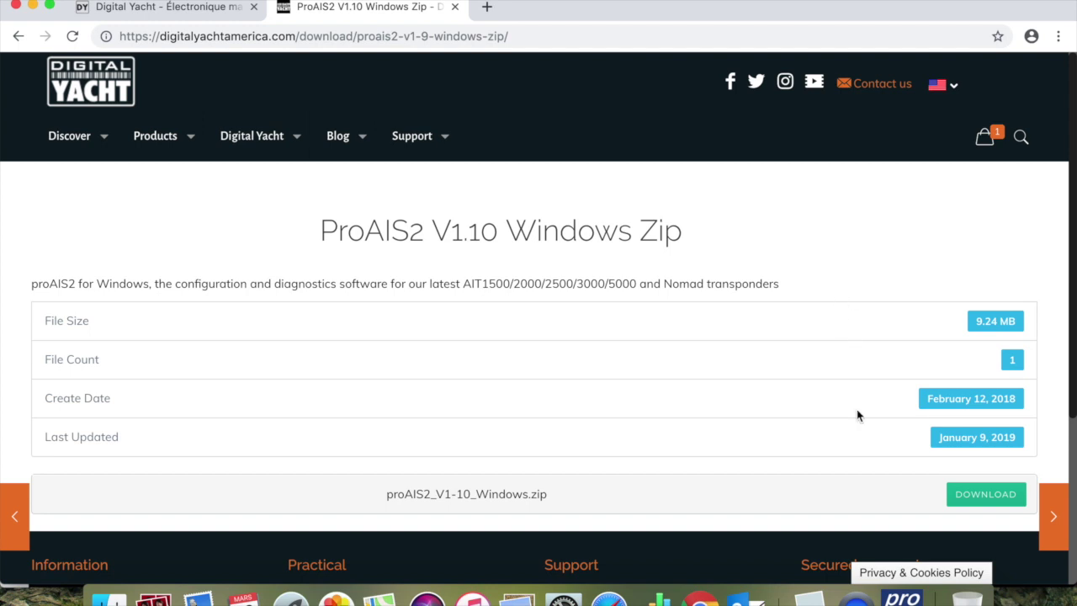
- Launch proAIS2 and select /dev/cu.usbmodem48E2437E31311 as the serial port
left_click(901, 572)
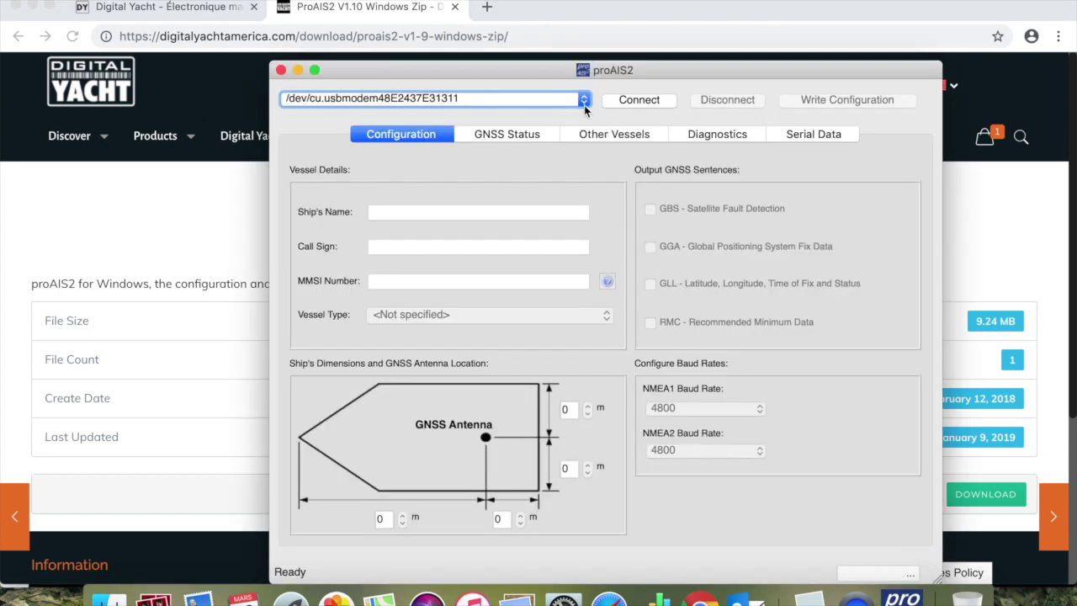
left_click(584, 102)
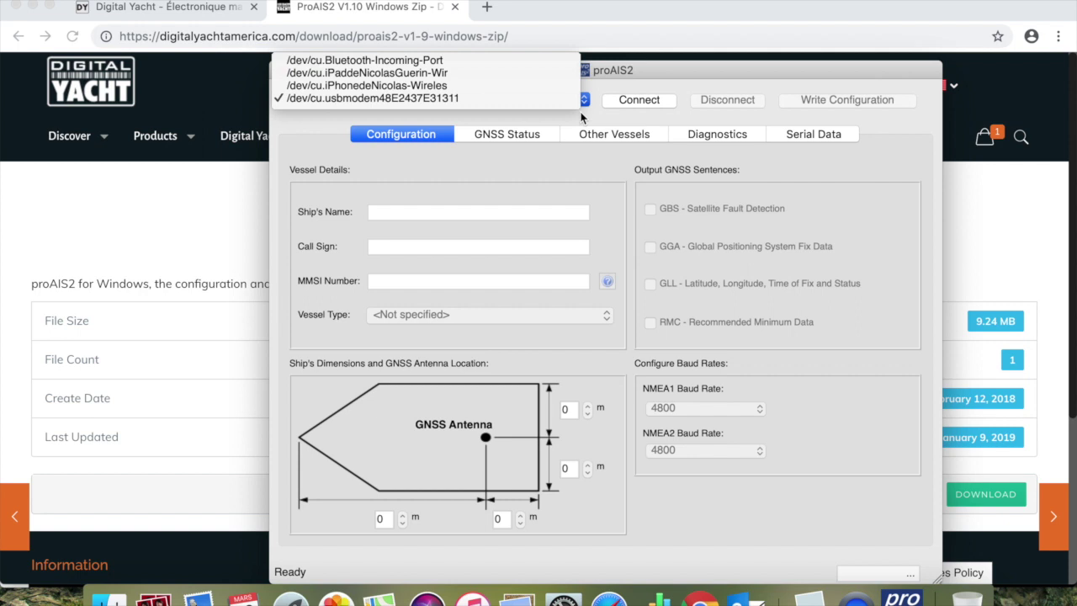
left_click(473, 98)
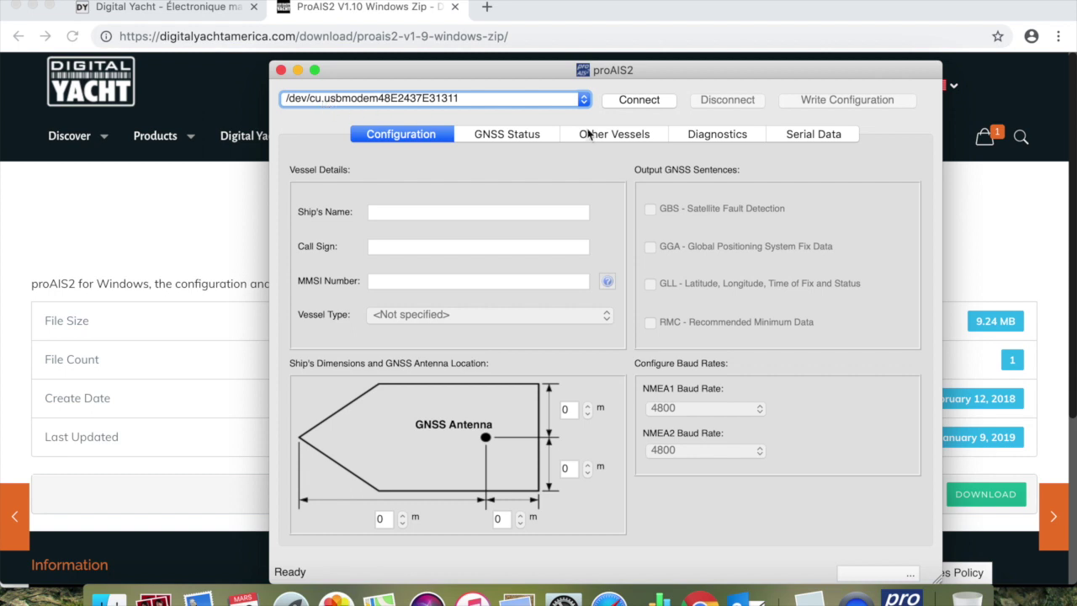
- Connect to the transponder and set Ship's Name to 'Digital Yacht Test'
left_click(638, 101)
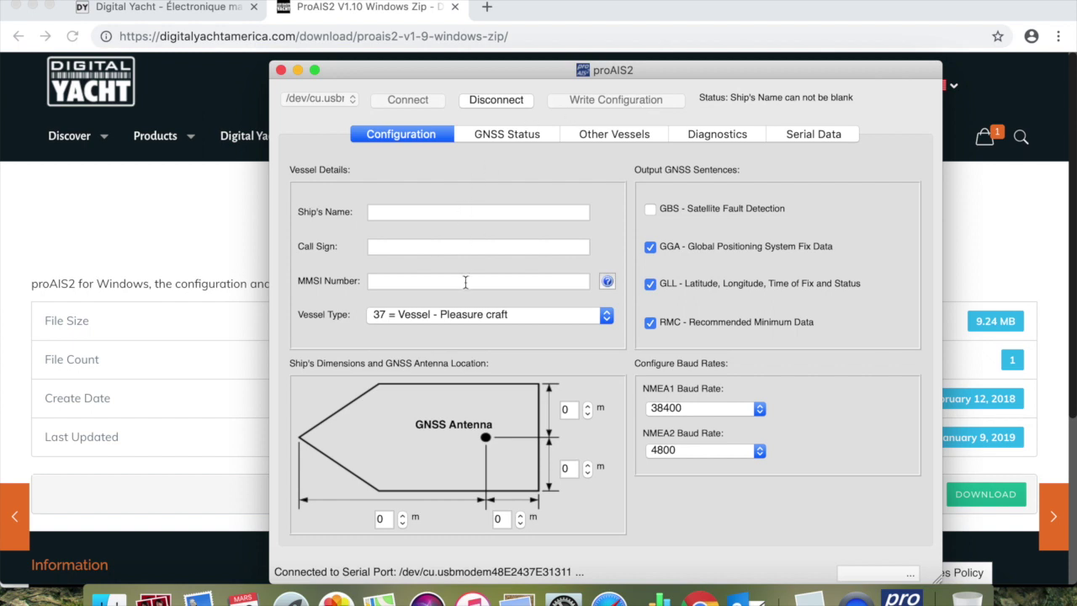
left_click(457, 214)
type("Digit")
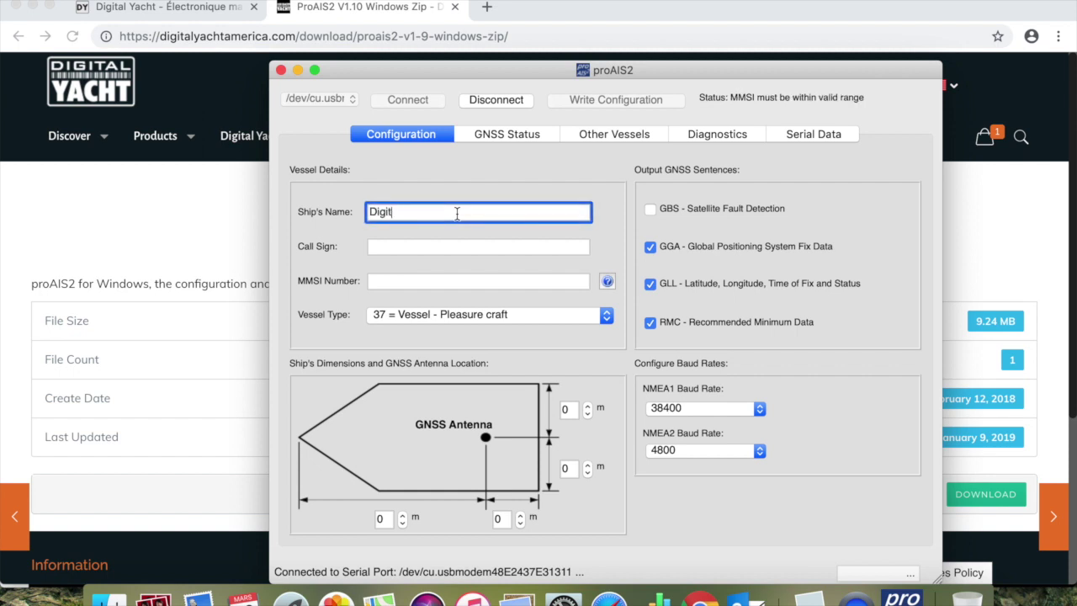
type("al Yacht Test")
key("Tab")
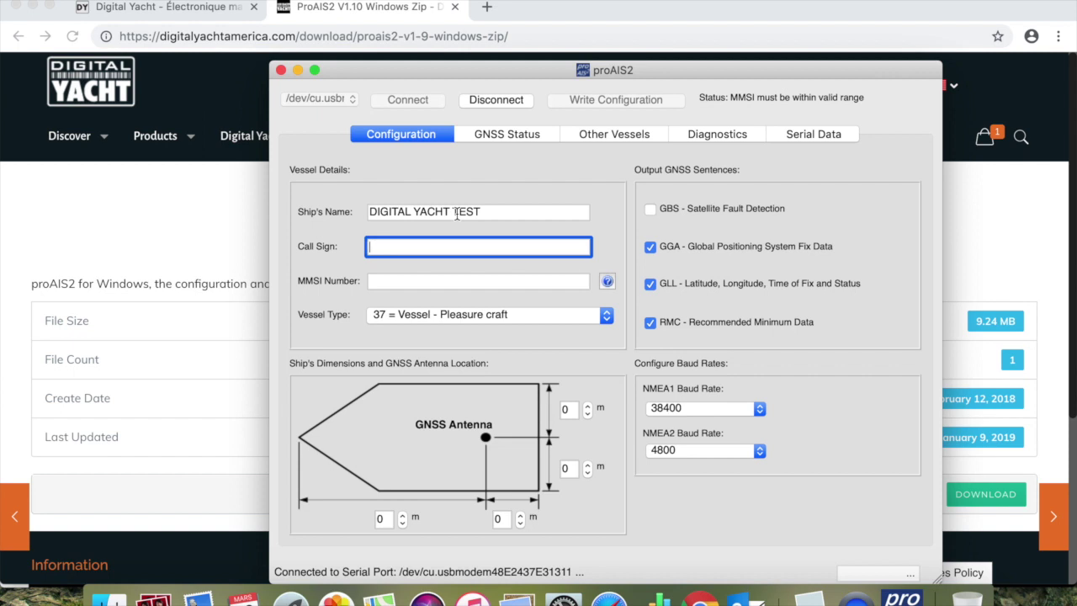
- Enter the vessel's nine-digit MMSI number, correcting a mistyped digit
left_click(456, 286)
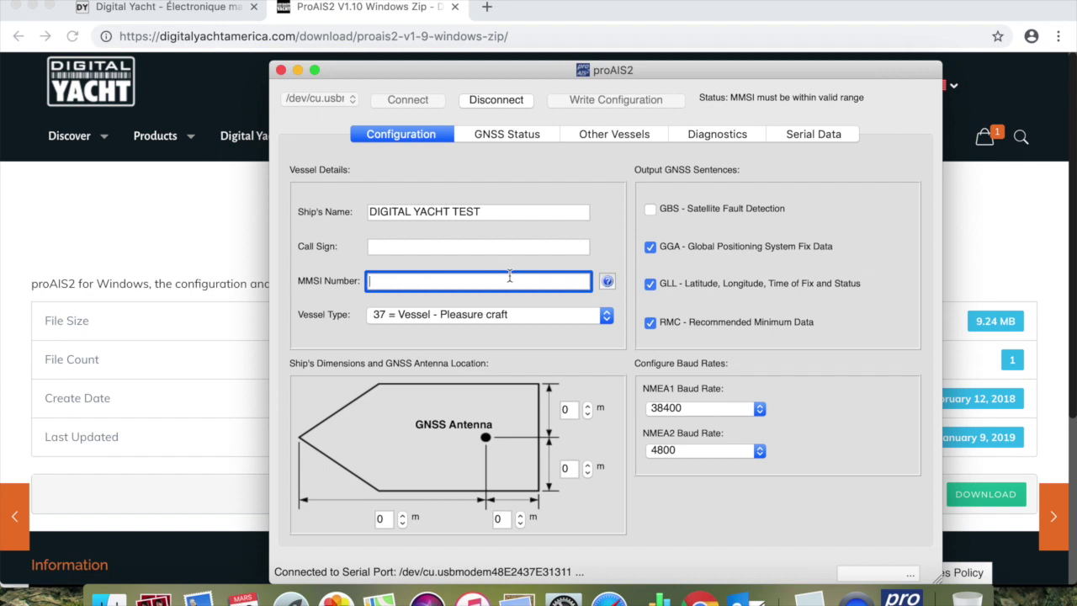
type("2358")
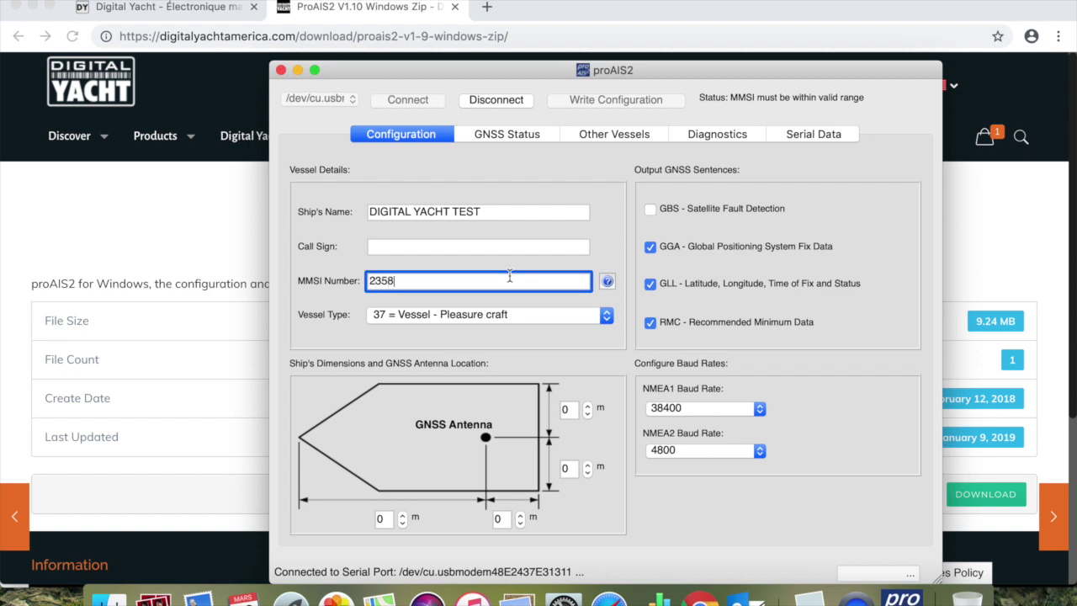
type("99912")
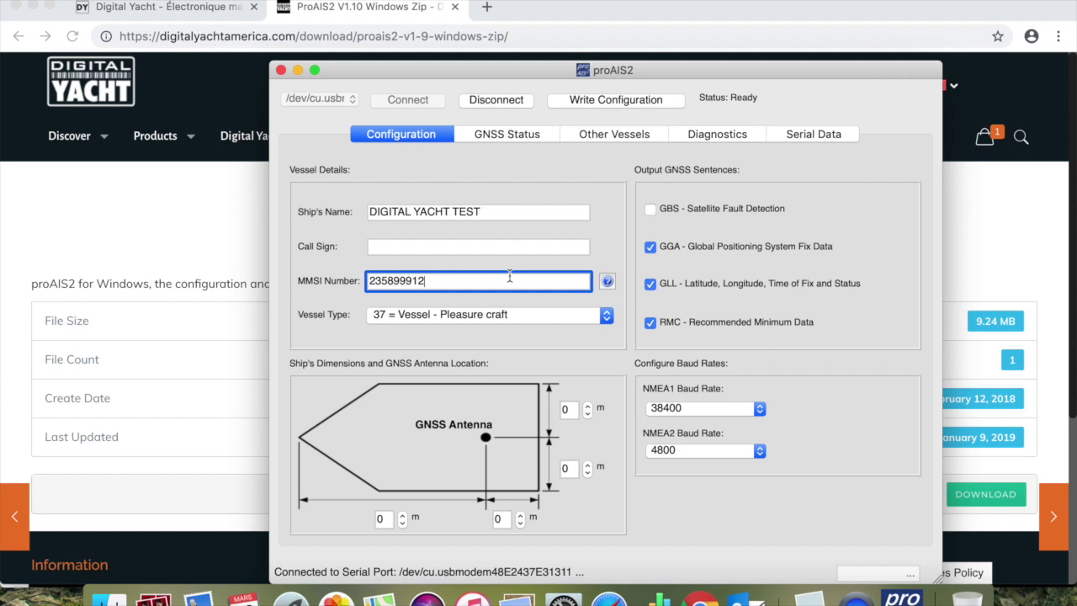
- Set the vessel type to 36 = Vessel - Sailing
left_click(571, 316)
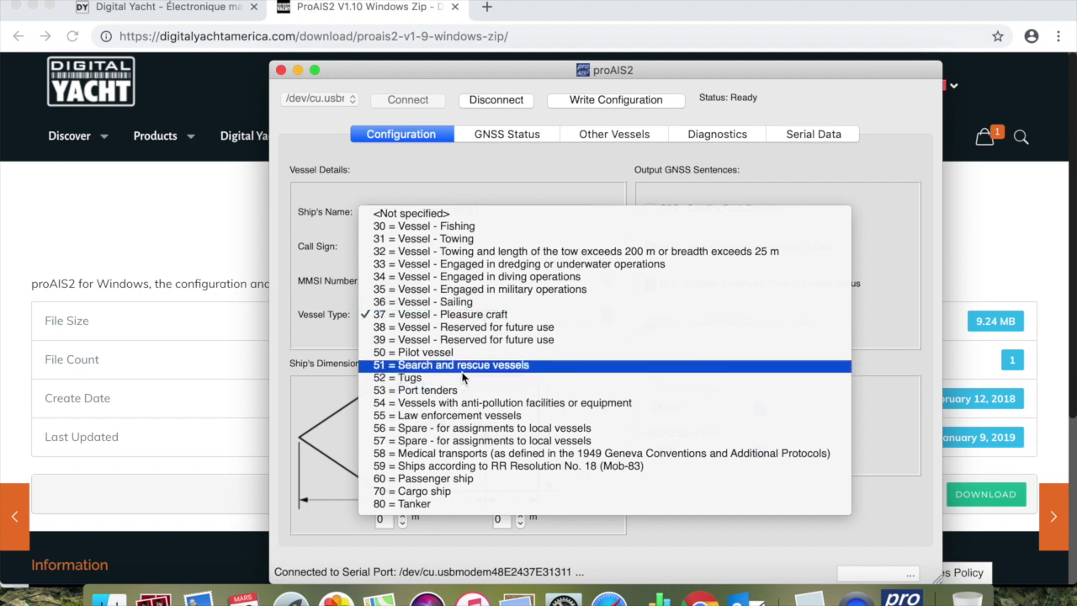
left_click(483, 307)
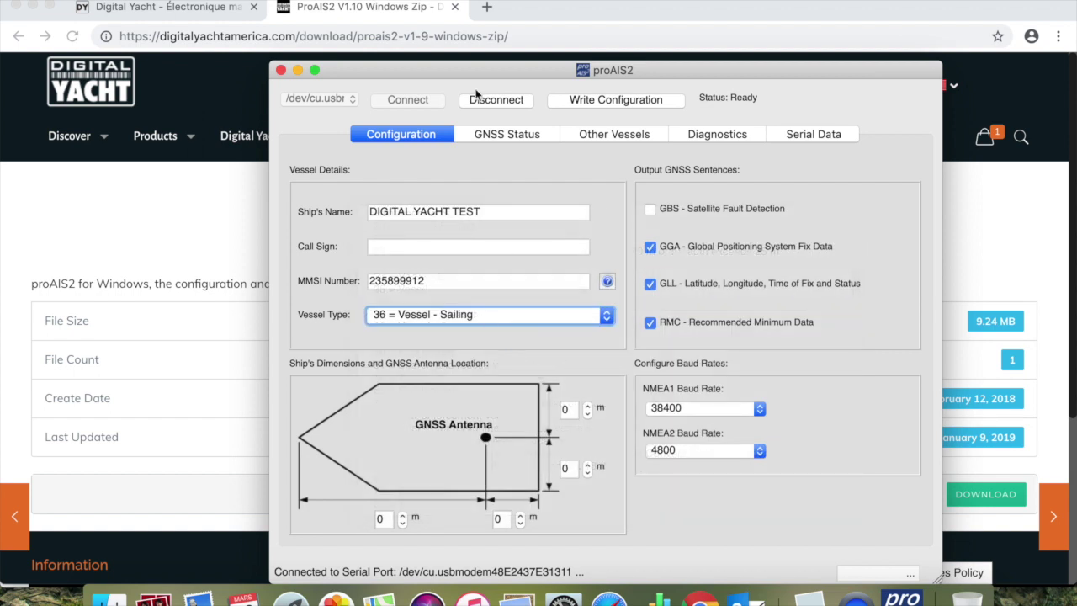
left_click_drag(479, 75, 465, 74)
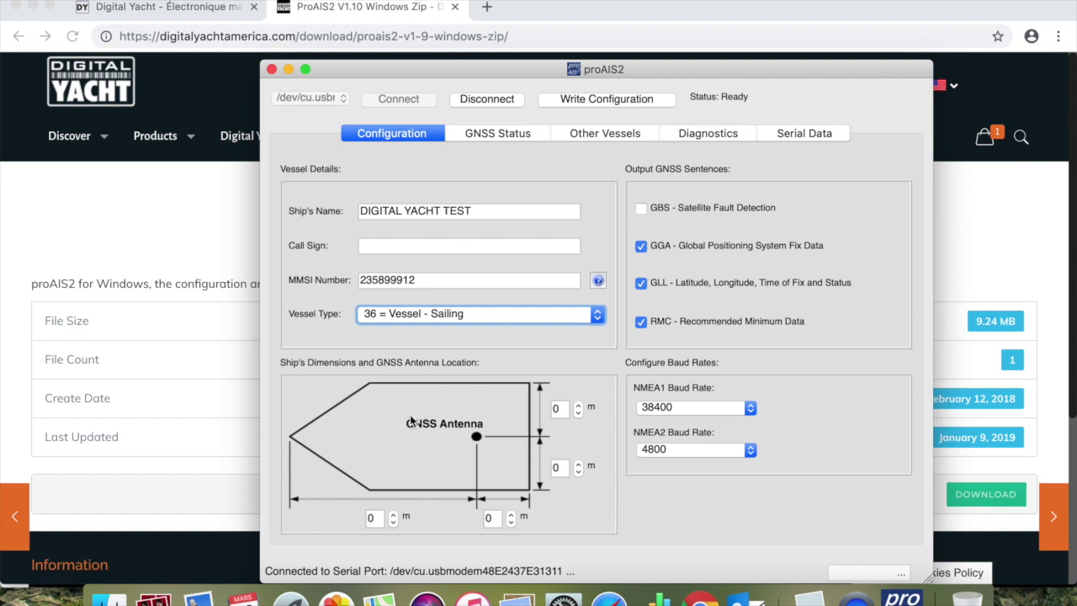
- Set the GNSS antenna offsets to 2 m and 2 m sideways, 8 m from bow, 2 m from stern
left_click(578, 406)
left_click(578, 406)
left_click(578, 406)
left_click(578, 411)
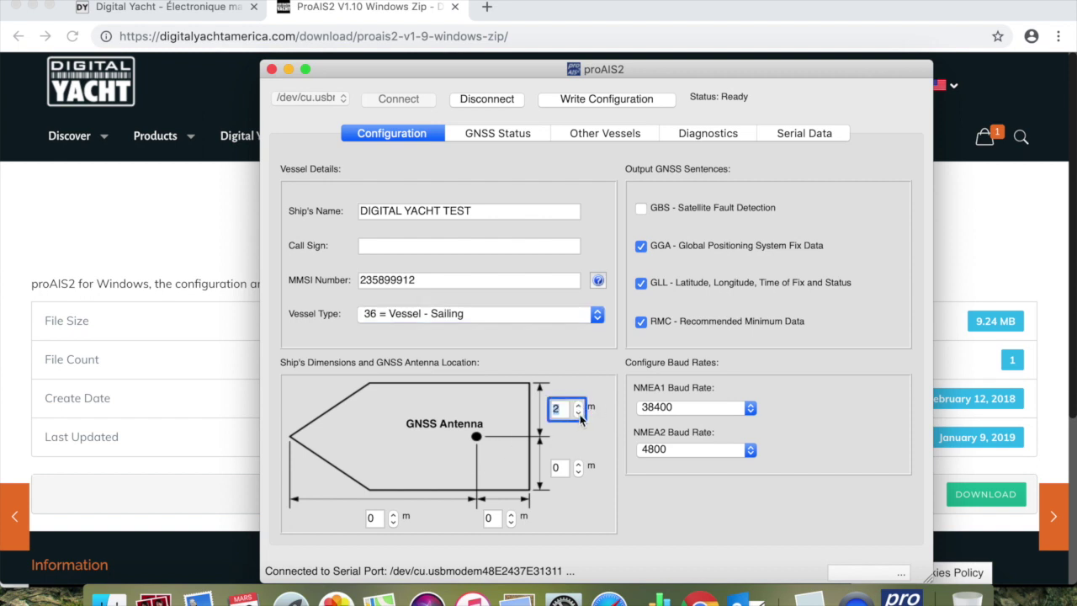
left_click(577, 466)
left_click(577, 465)
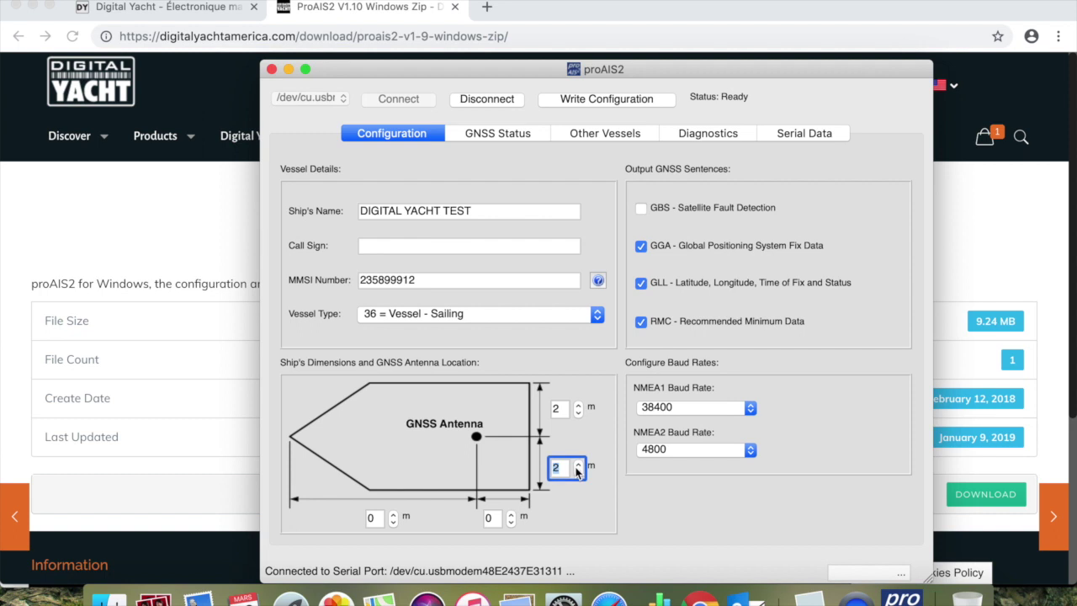
left_click(511, 516)
left_click(510, 515)
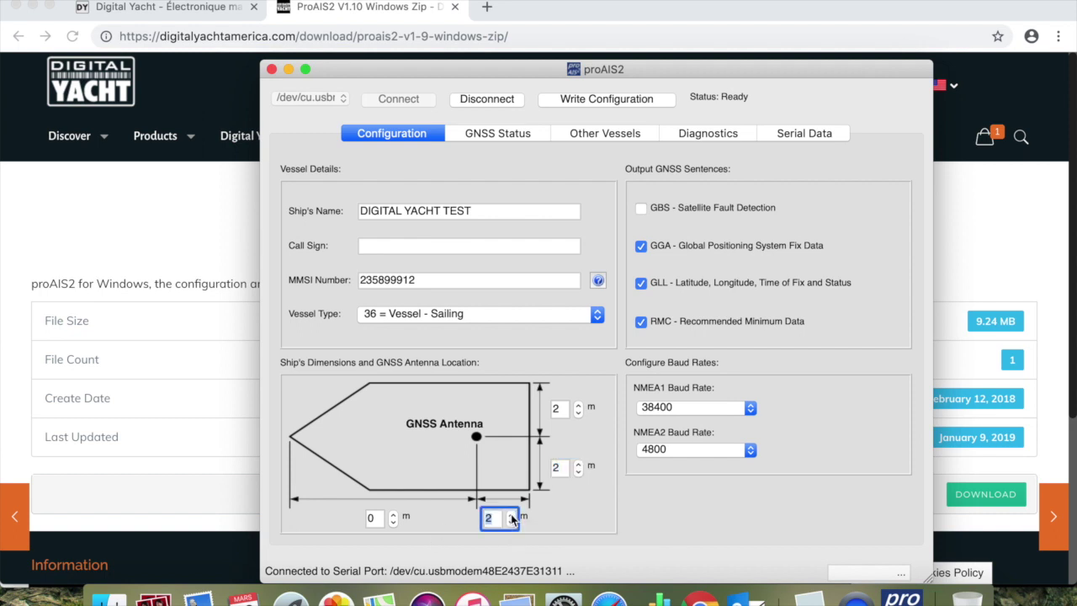
left_click(394, 516)
left_click(395, 515)
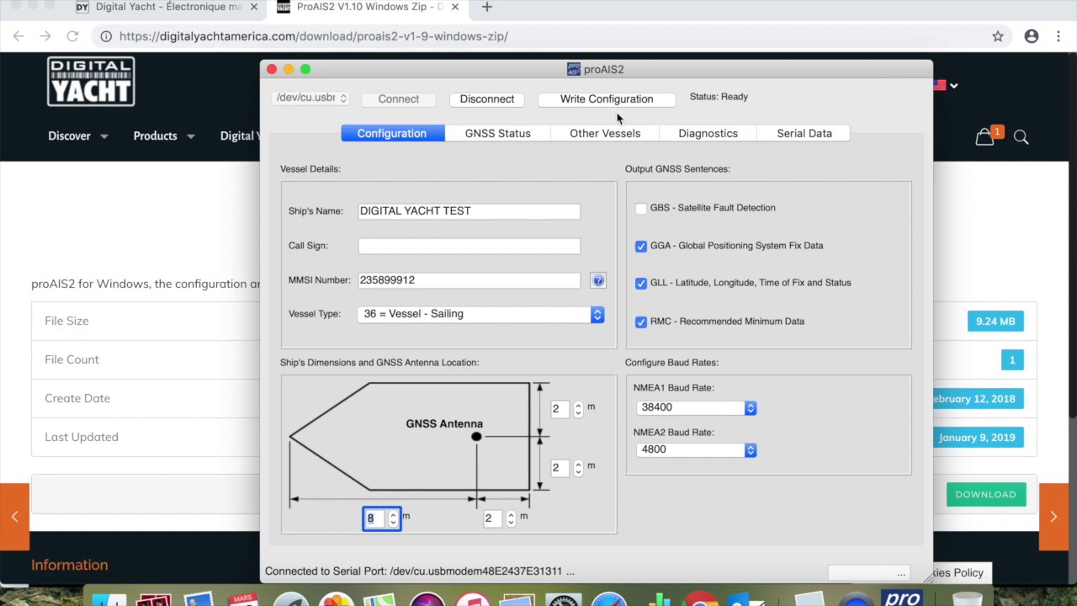
- Write the configuration to the AIS unit and confirm programming the MMSI
left_click(593, 98)
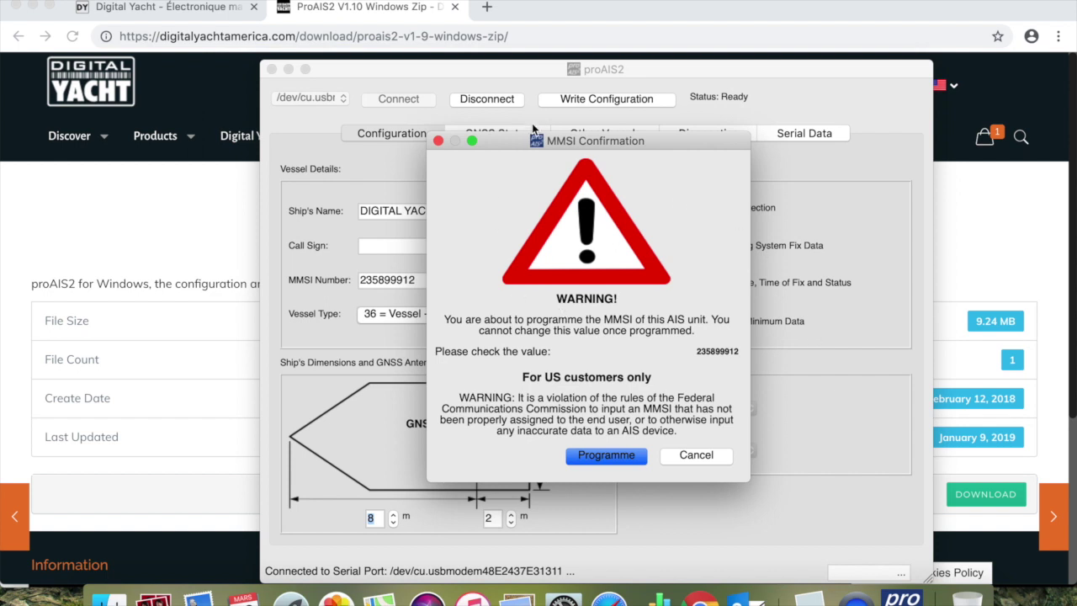
left_click_drag(511, 148, 541, 127)
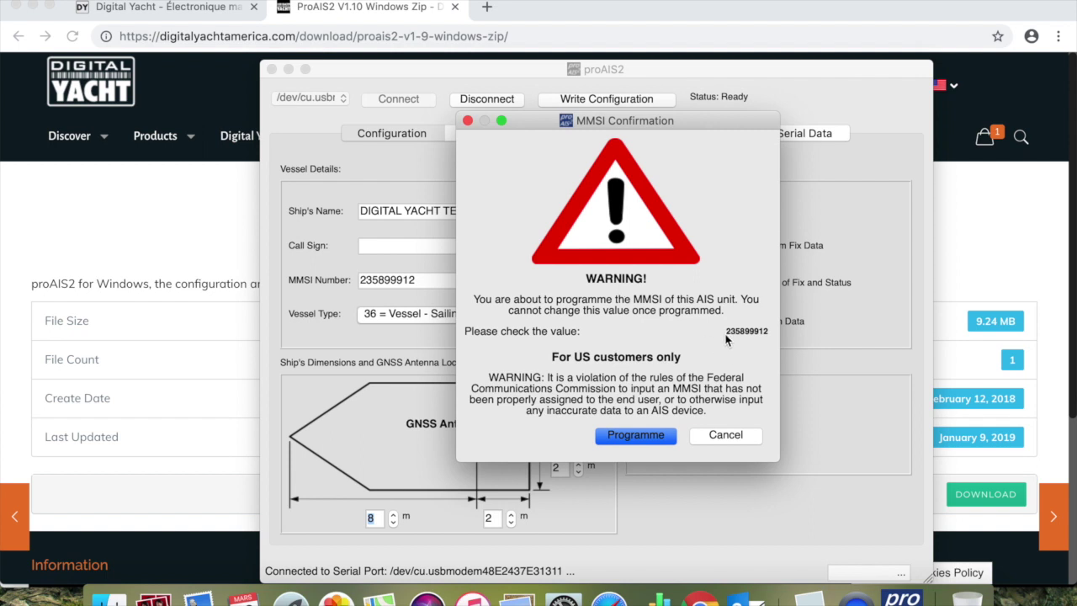
left_click(639, 436)
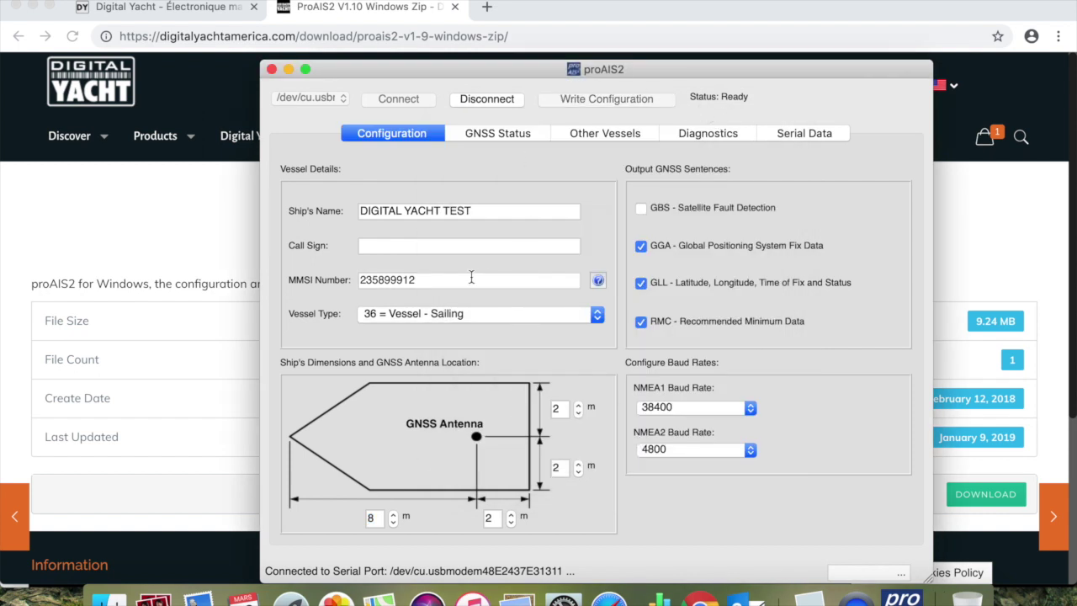
left_click(454, 246)
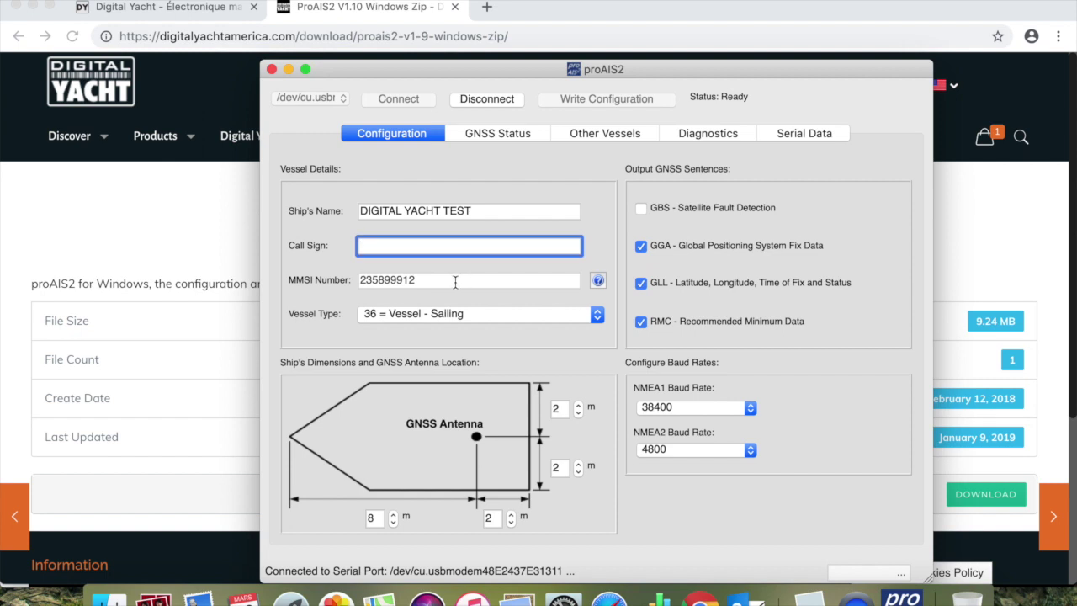
left_click(477, 214)
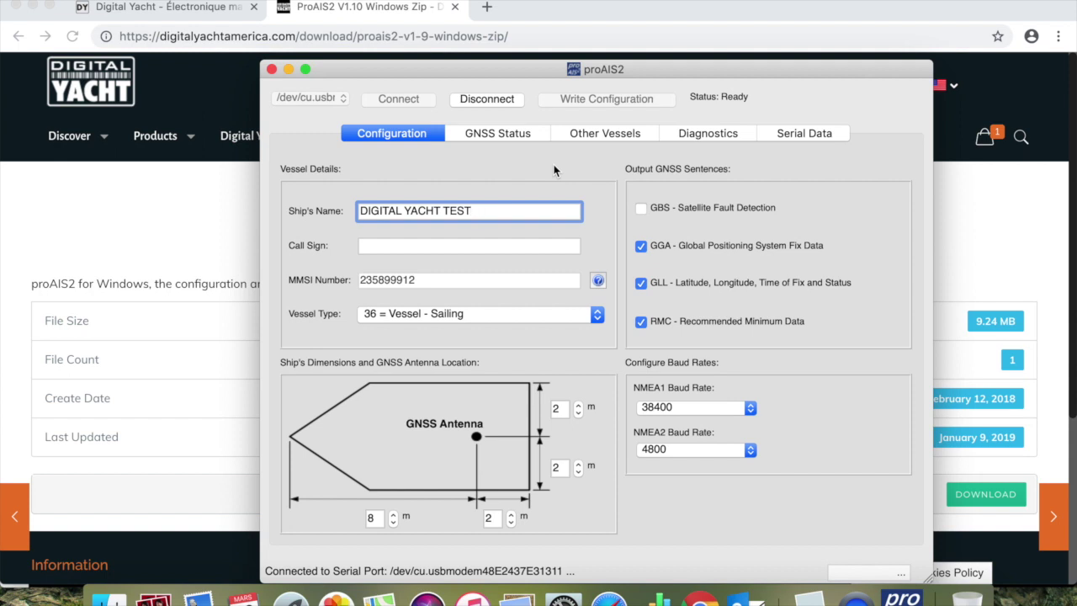
- Show the Diagnostics page, with the proAIS2 window moved up and left
left_click(726, 137)
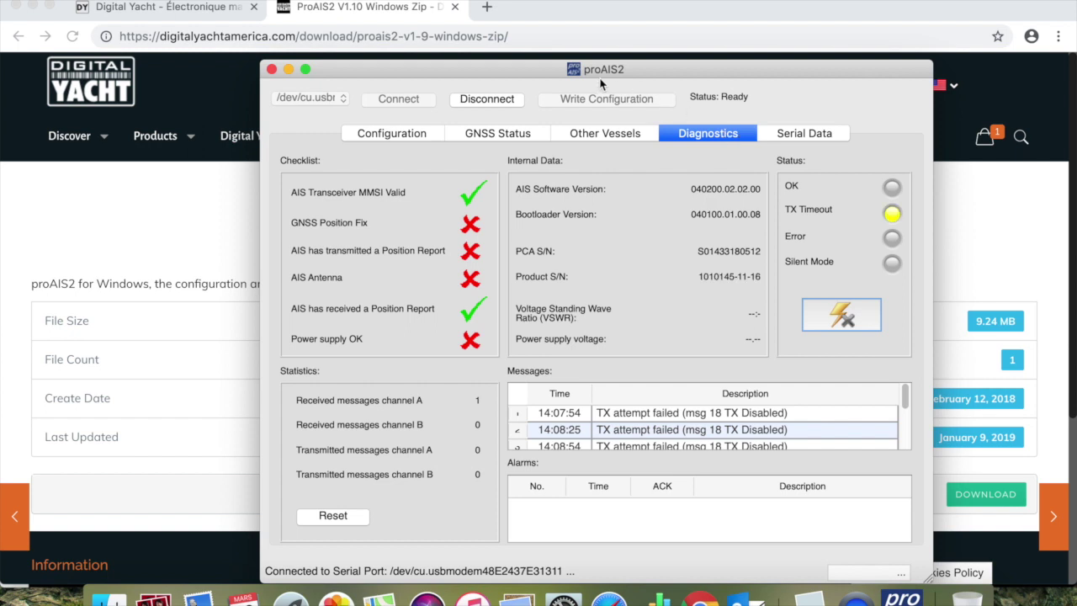
left_click_drag(626, 74, 584, 43)
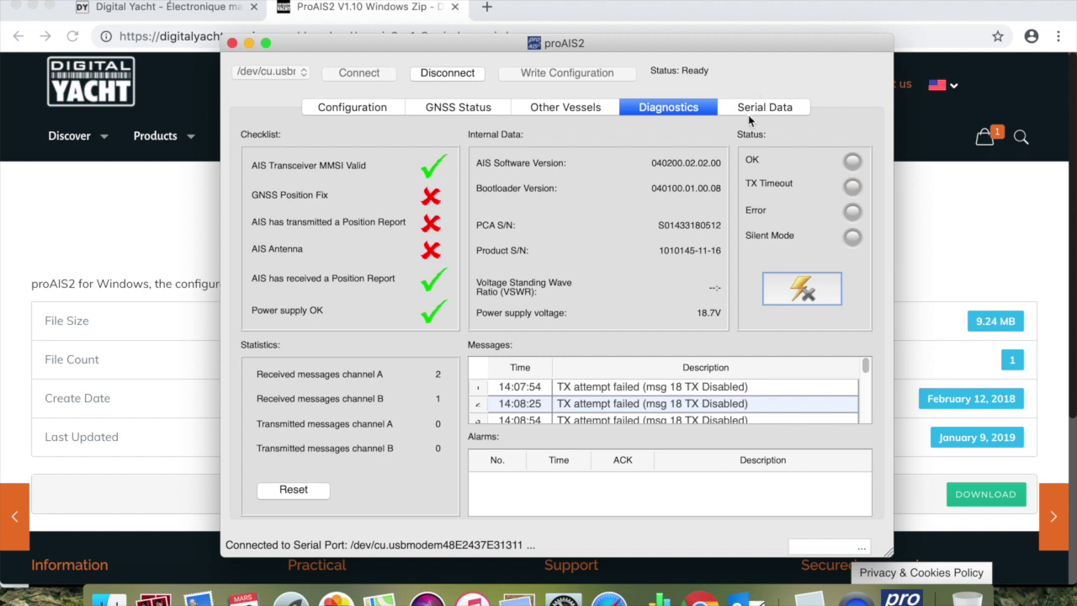
- Check the GNSS Status for a position fix, then return to the Configuration page
left_click(486, 107)
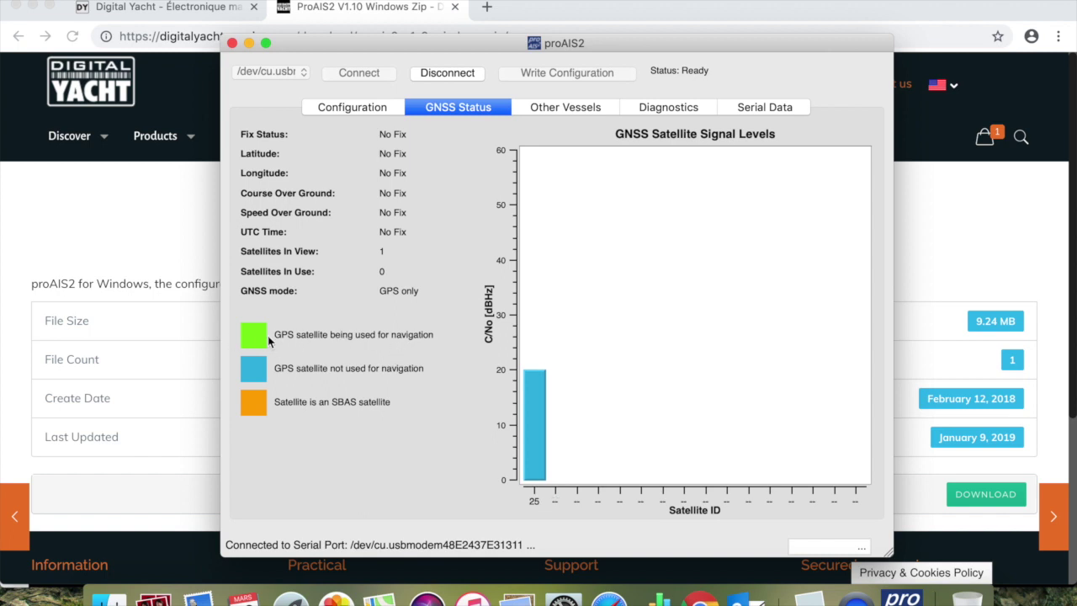
left_click(357, 107)
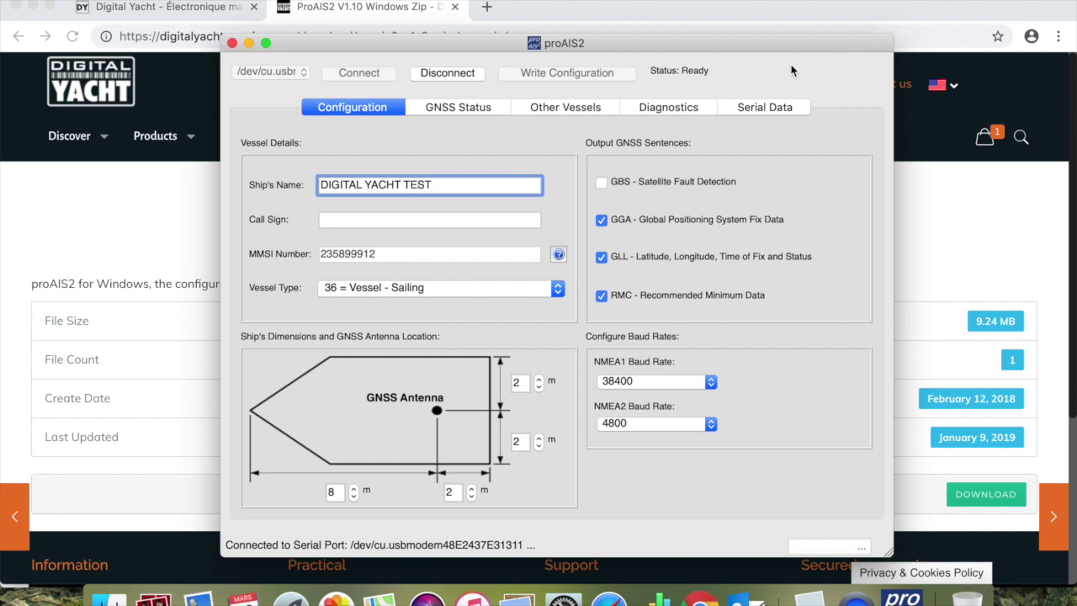
- Switch back to the Diagnostics page to review power supply and channel messages
left_click(656, 109)
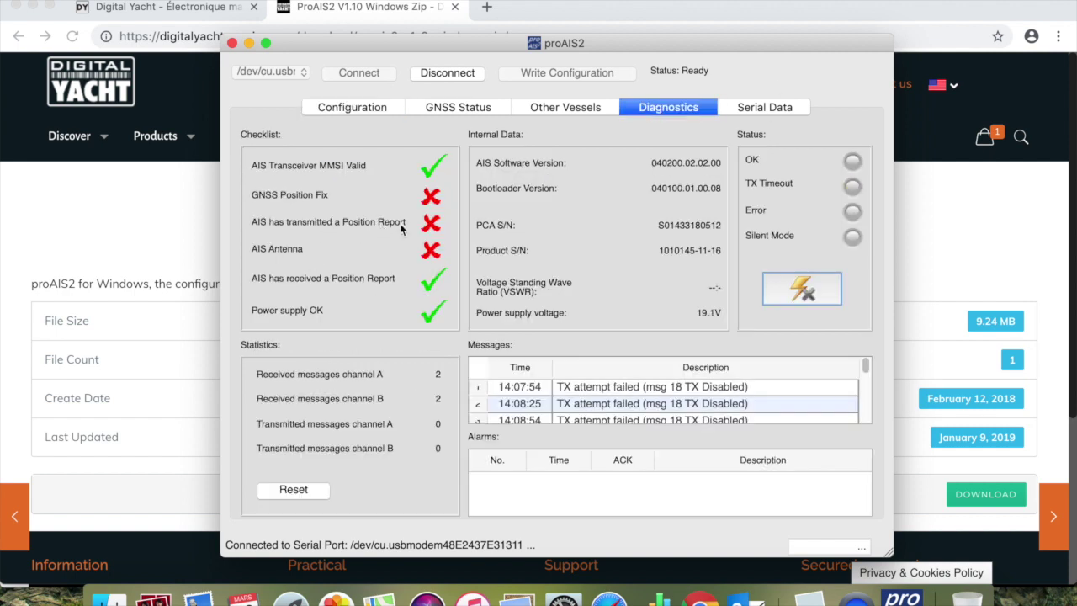